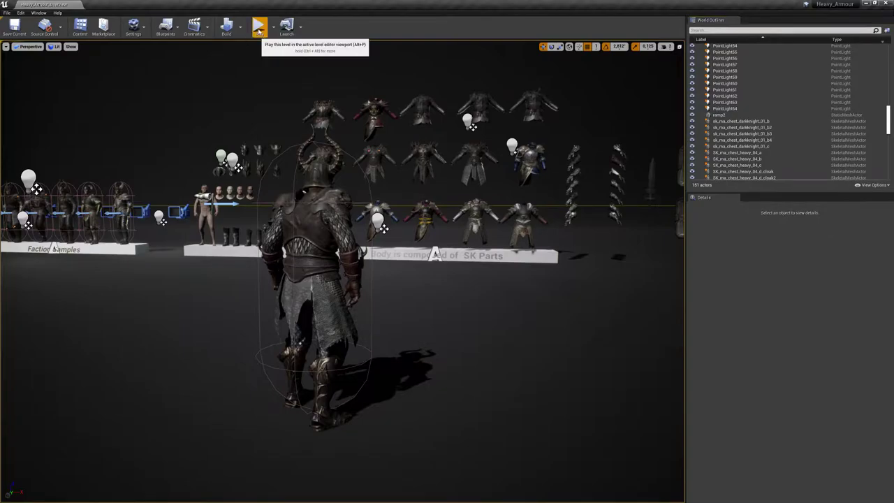
Step: Play the Heavy_Armour_Overview level in an enlarged viewport and look over the armour part and shield displays
click(259, 27)
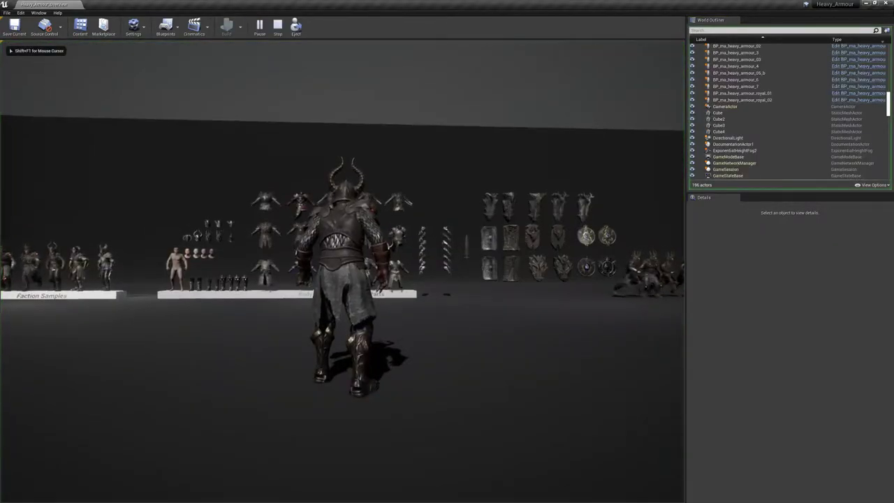
key(F11)
key(w)
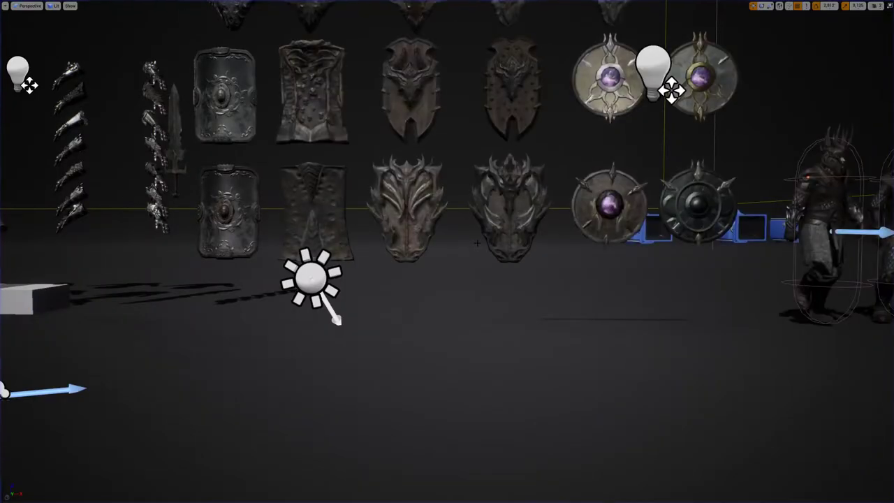
key(F11)
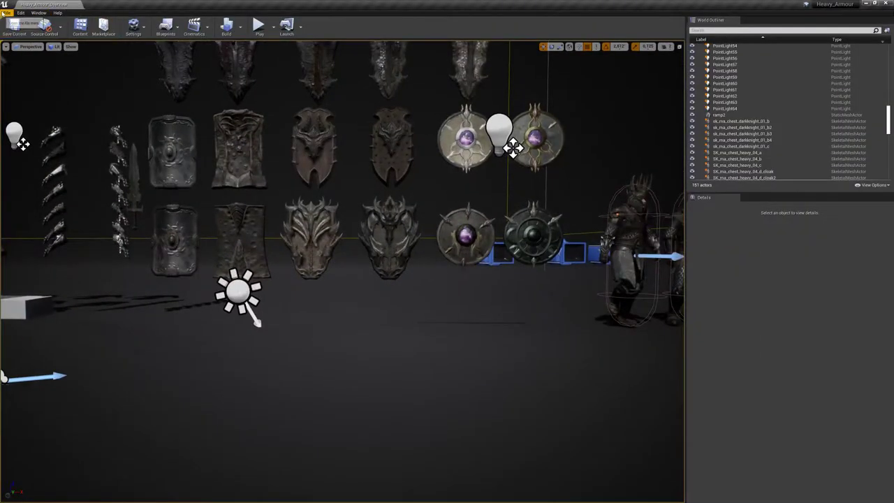
Step: Load the recent level heavy_armour_render
click(5, 13)
right_drag(336, 273, 202, 288)
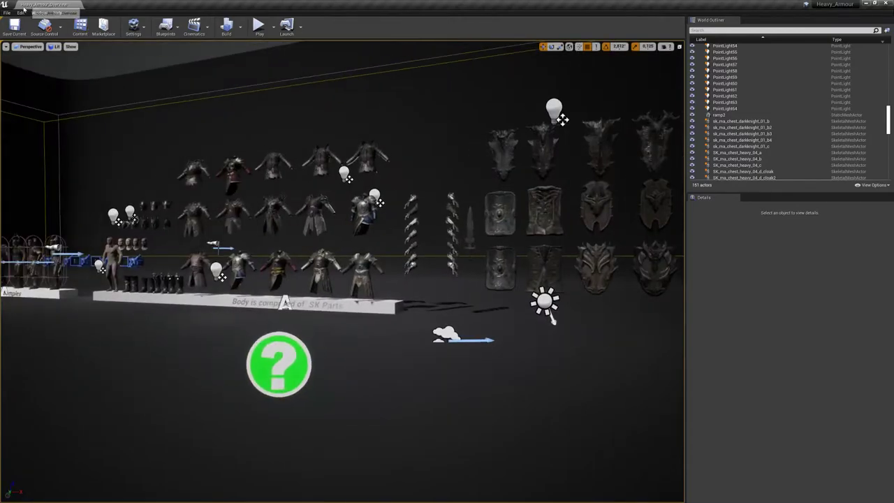
click(6, 13)
mouse_move(42, 209)
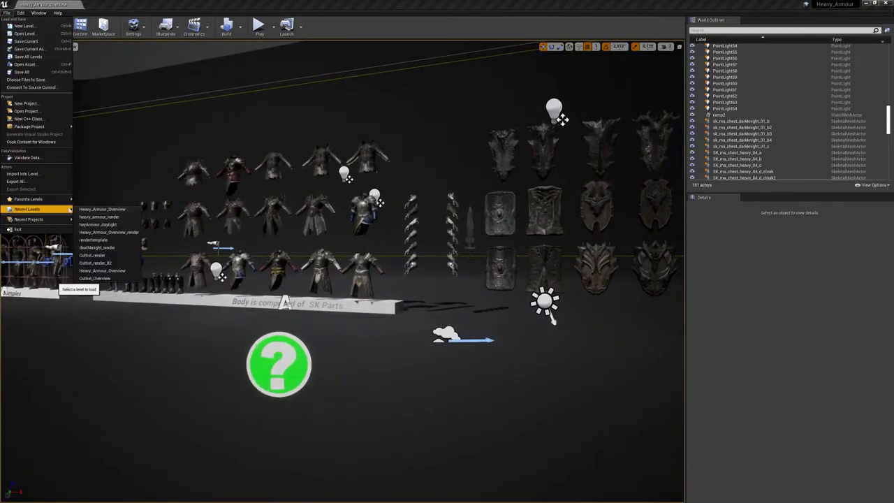
click(105, 211)
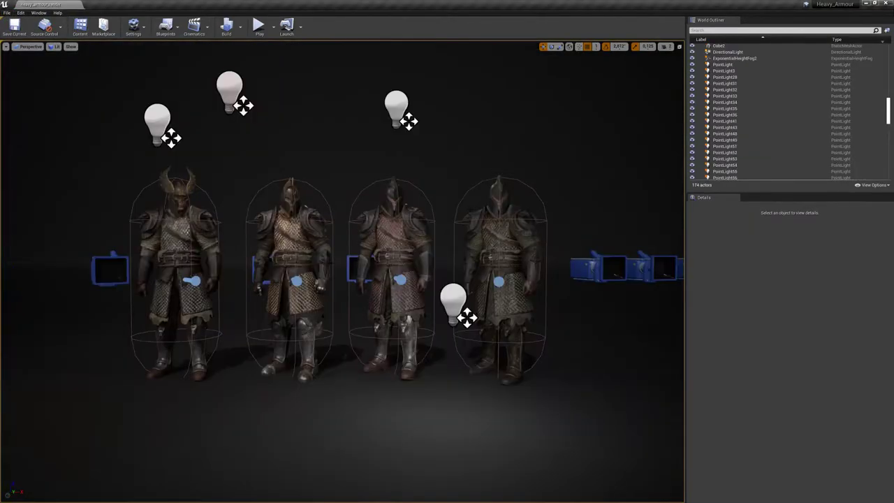
Step: Examine the lined-up armoured characters in an enlarged, icon-free game view, from the dark knights to the winged-helmet knight
key(w)
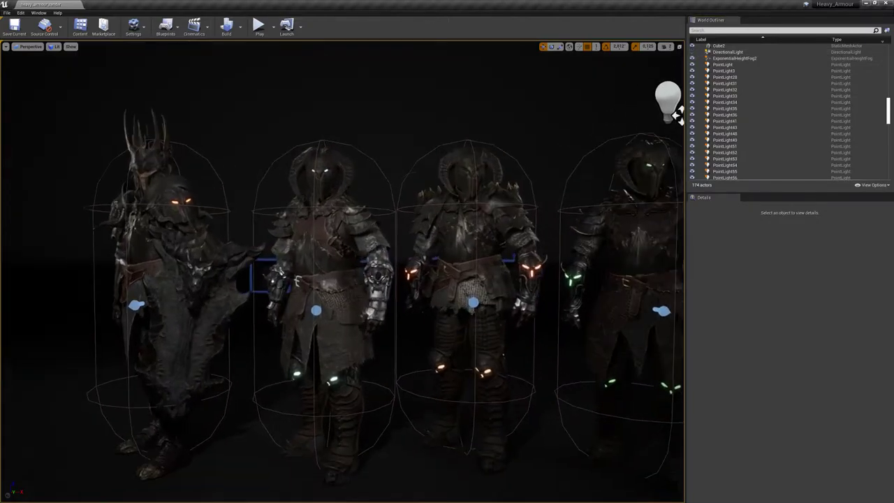
key(g)
key(F11)
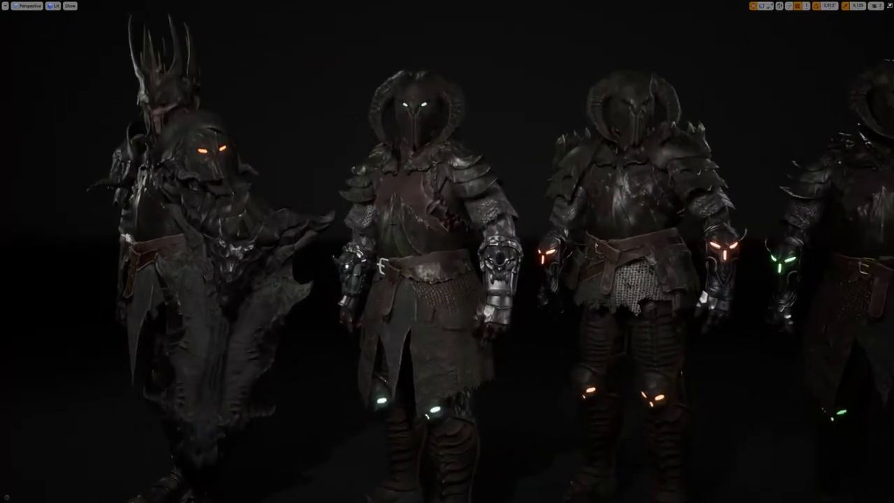
key(d)
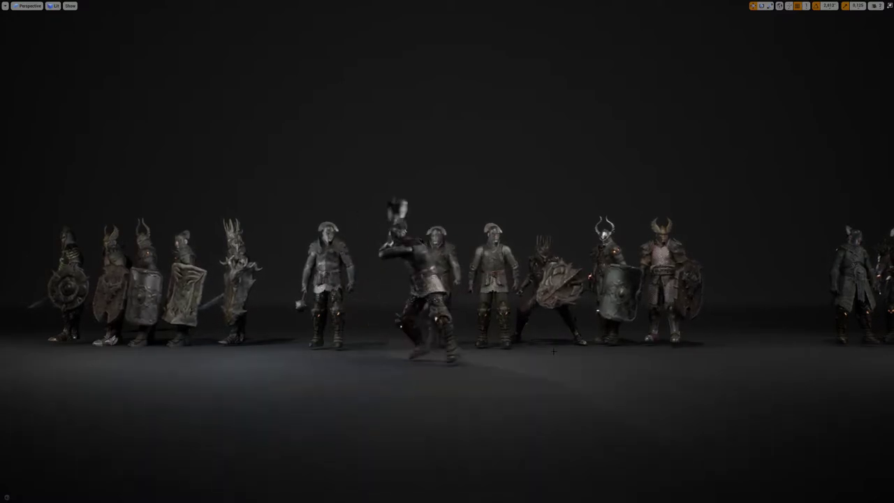
key(d)
key(w)
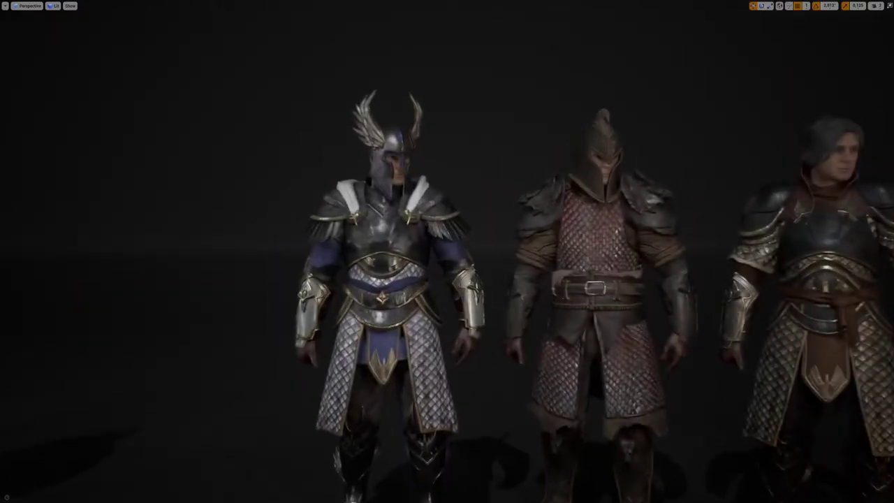
Step: Select the blue knight with the winged helmet and pick its SK_Chest component
click(408, 261)
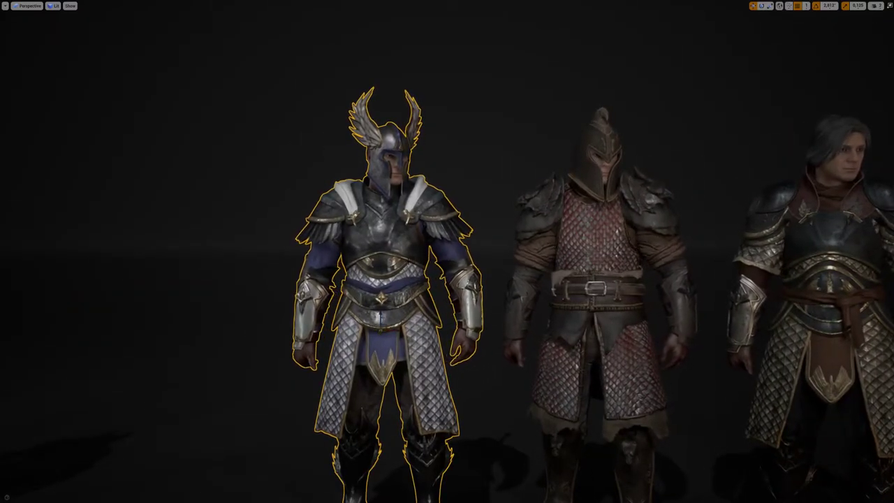
key(F11)
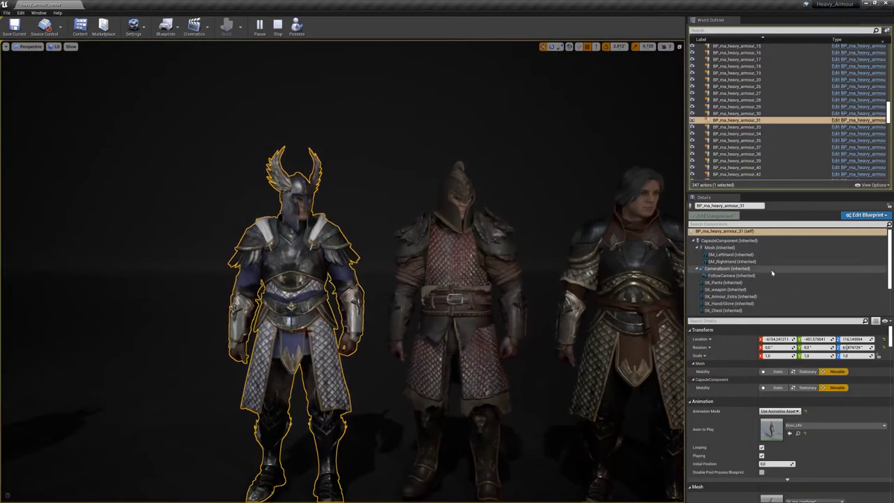
scroll(746, 286, down, 2)
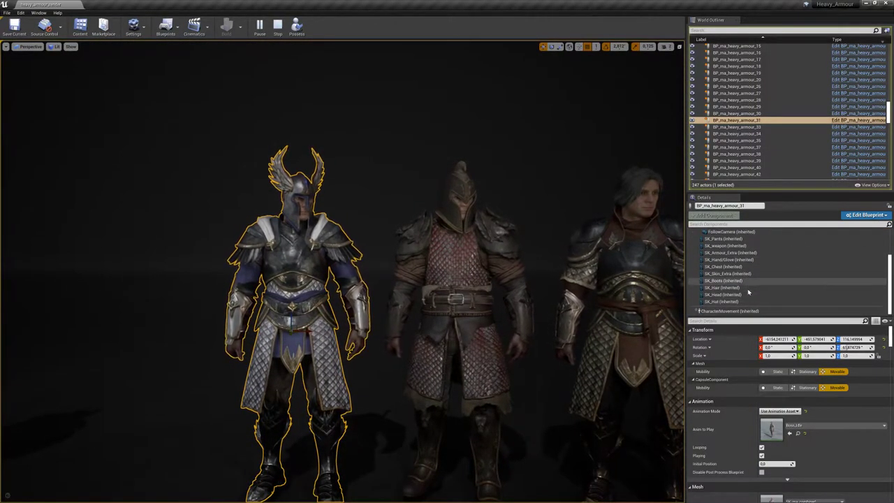
scroll(832, 419, down, 4)
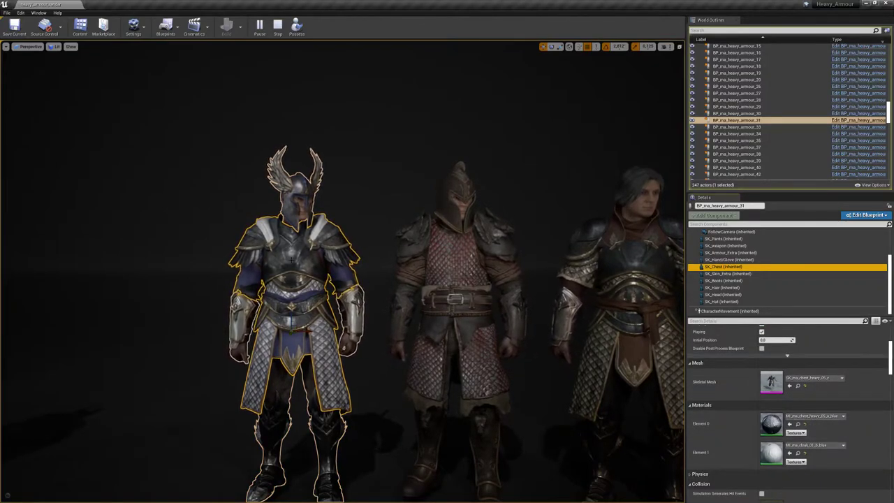
Step: Switch the chest's Element 0 material through the 05_a dark blue and red variants to MI_ma_chest_heavy_05_b_gold
click(820, 418)
click(821, 418)
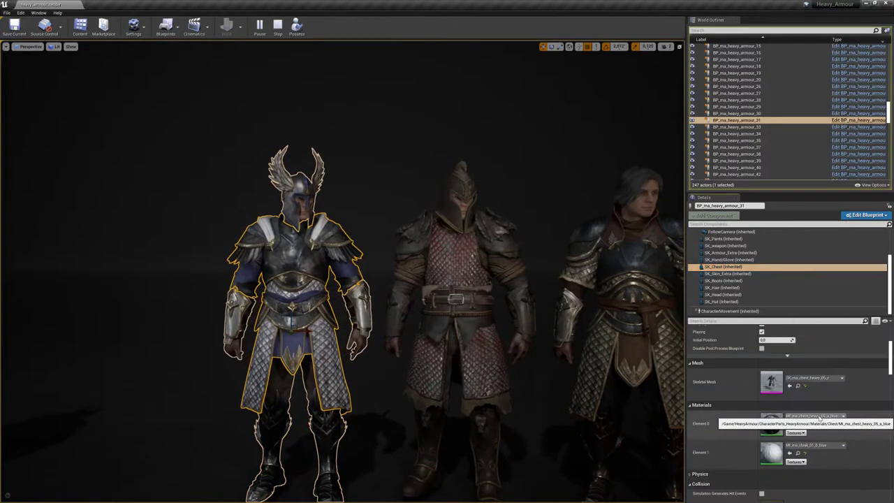
click(820, 418)
click(820, 418)
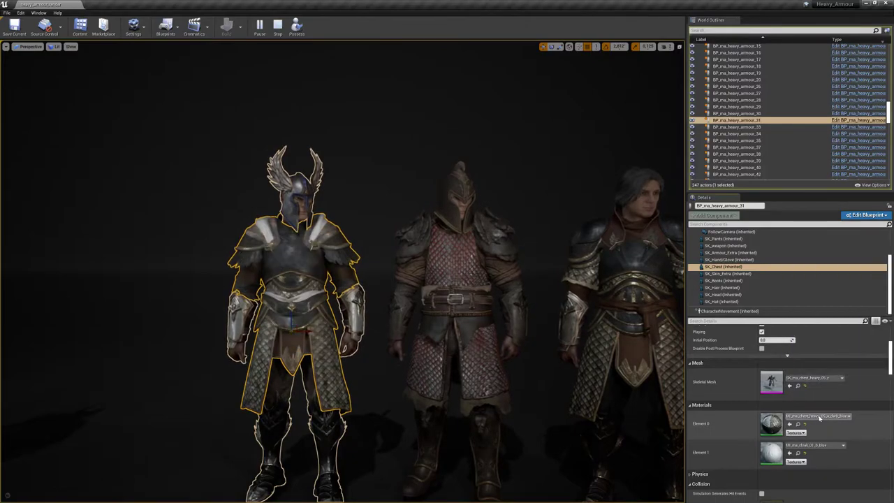
click(819, 417)
key(Down)
key(Return)
click(819, 417)
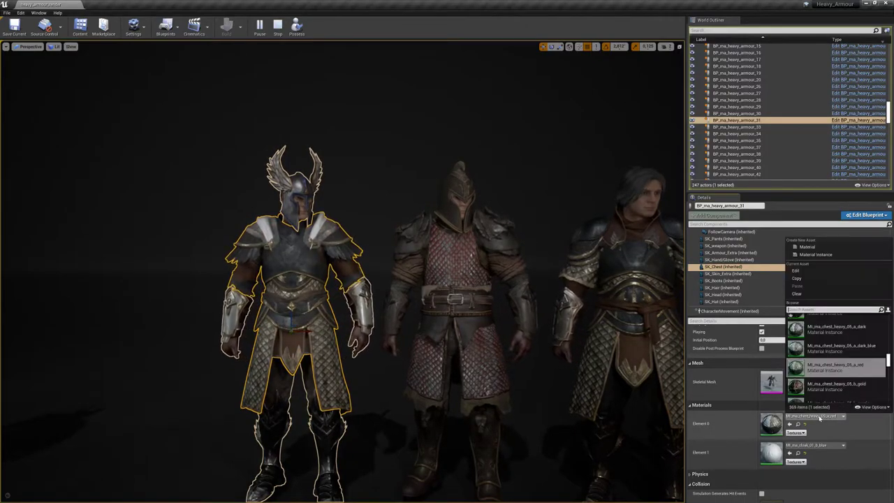
click(820, 417)
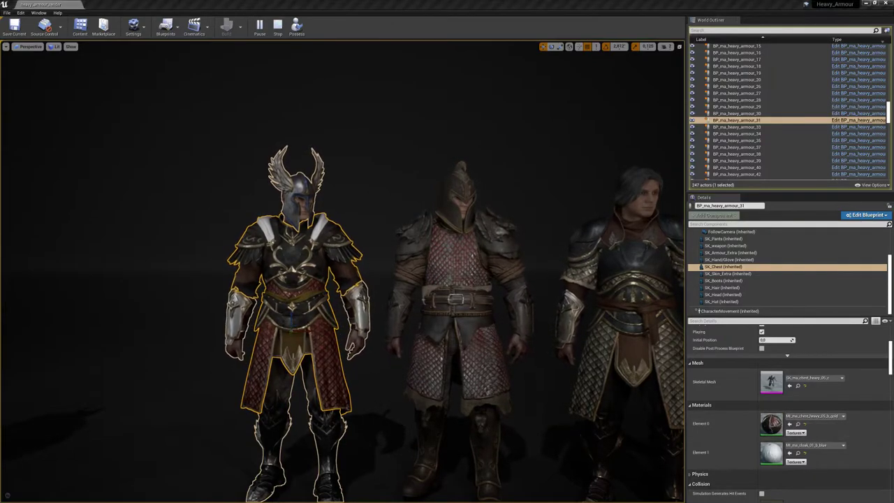
Step: Inspect the gold chest material instance's tint mask, texture, colour and metallic parameters in the material instance editor
drag(0, 108, 591, 68)
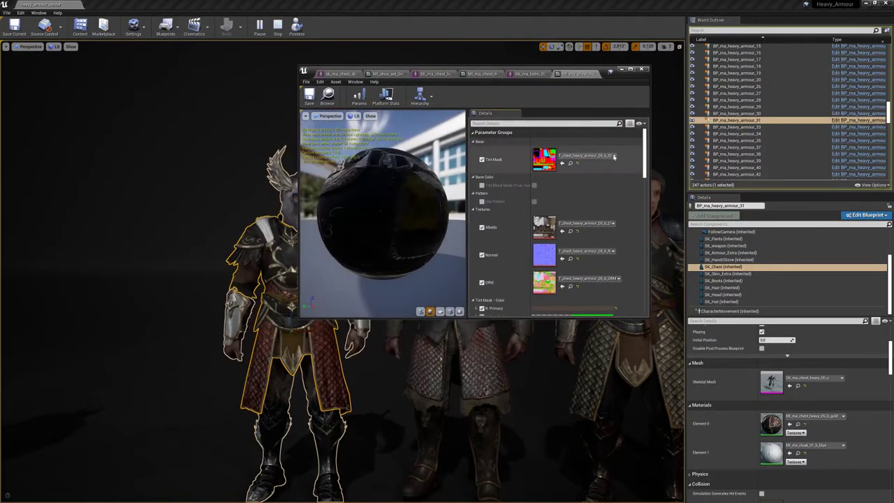
scroll(597, 188, down, 4)
scroll(568, 157, up, 3)
scroll(590, 222, down, 3)
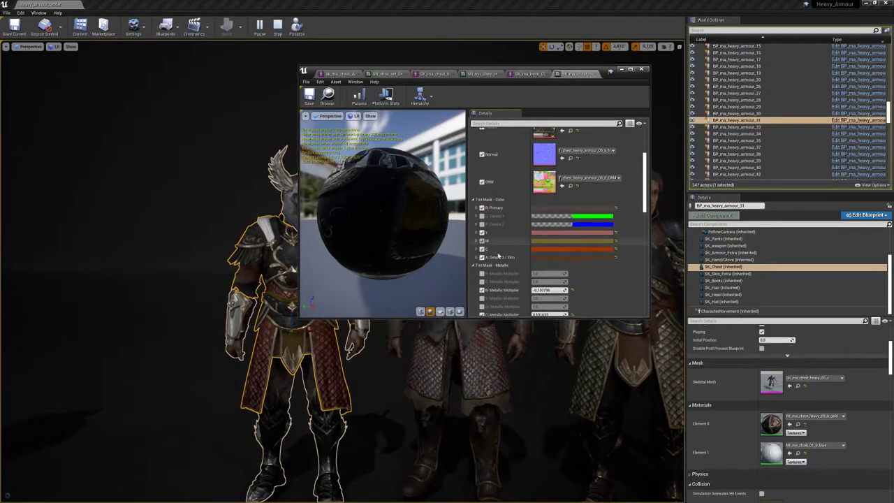
drag(609, 71, 0, 49)
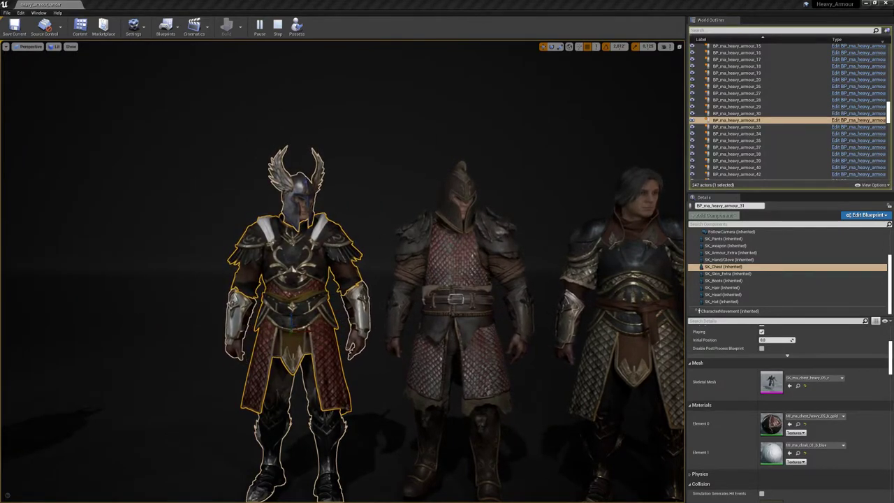
Step: Examine the remaining armoured characters along the line-up, including the crowned and horned knights
key(d)
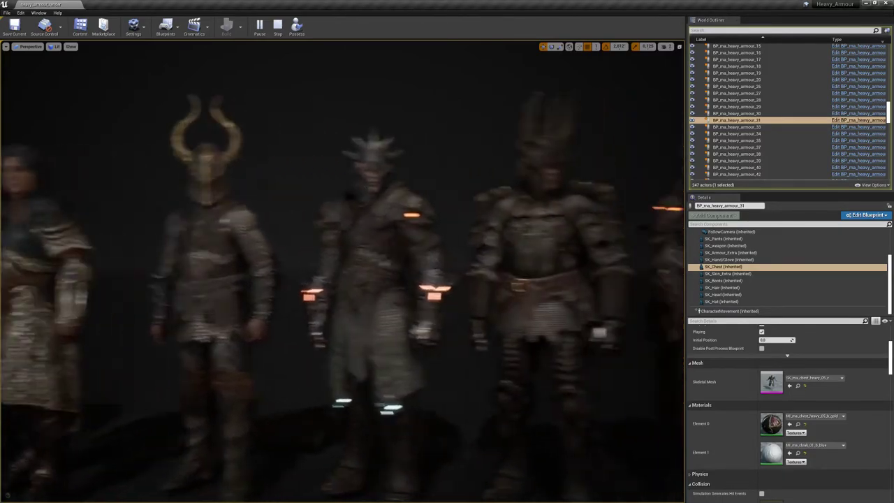
key(d)
key(s)
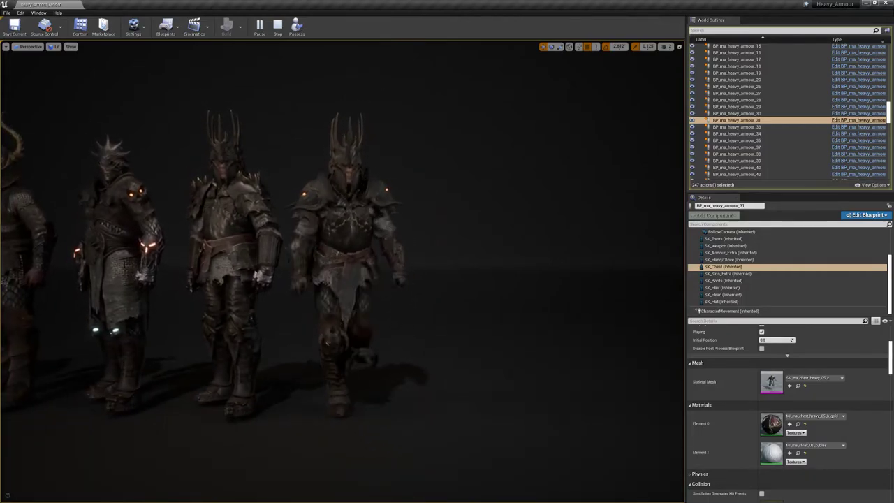
key(a)
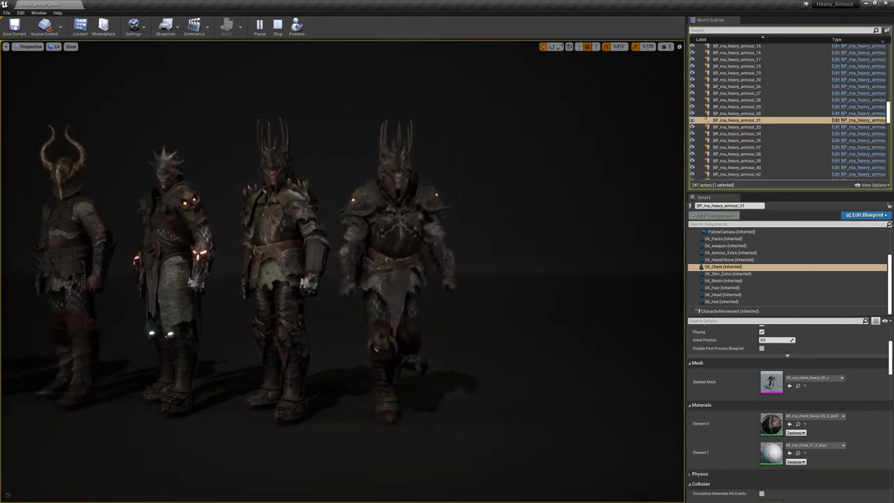
key(d)
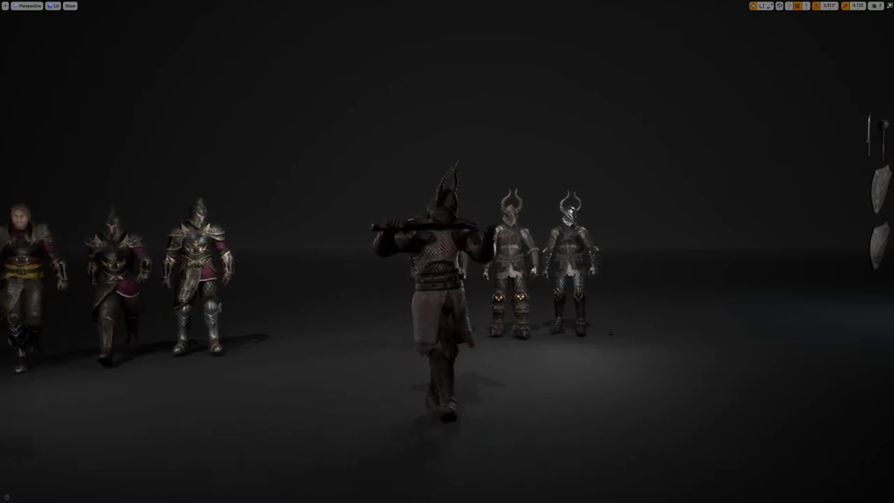
key(F11)
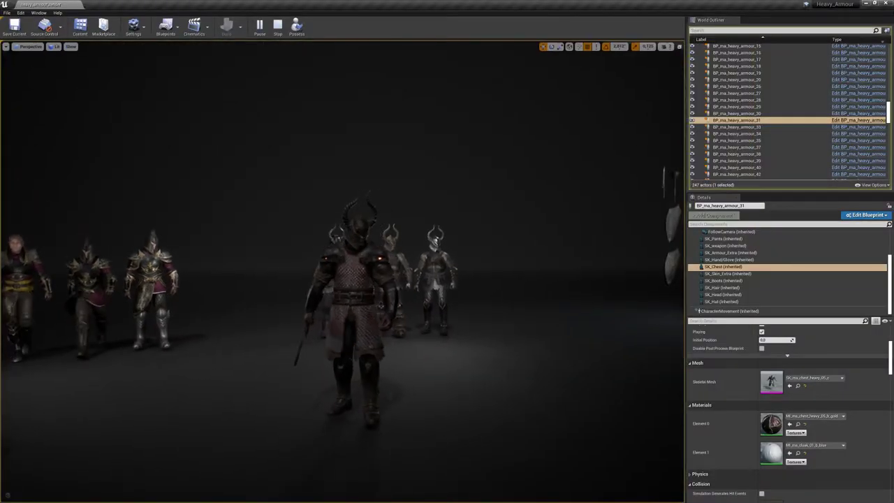
Step: Stop the simulation and switch to the CharacterEditor_Marketing project window
key(Escape)
key(super)
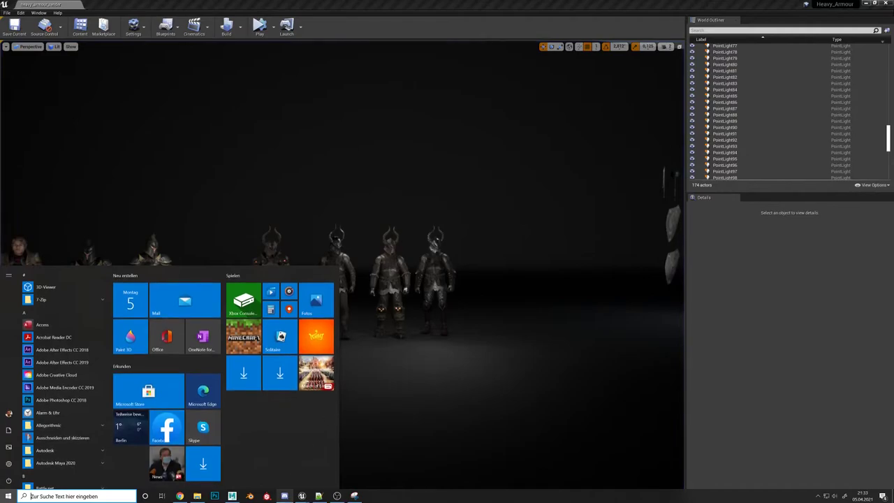
mouse_move(307, 494)
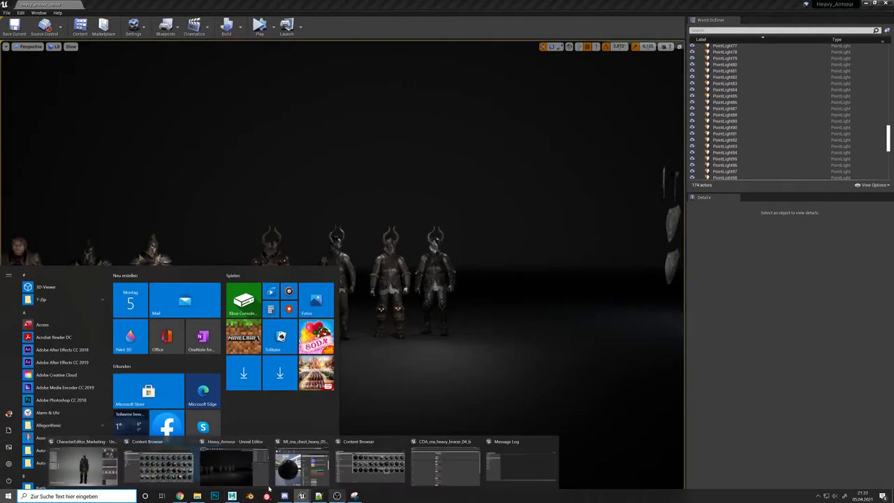
click(100, 468)
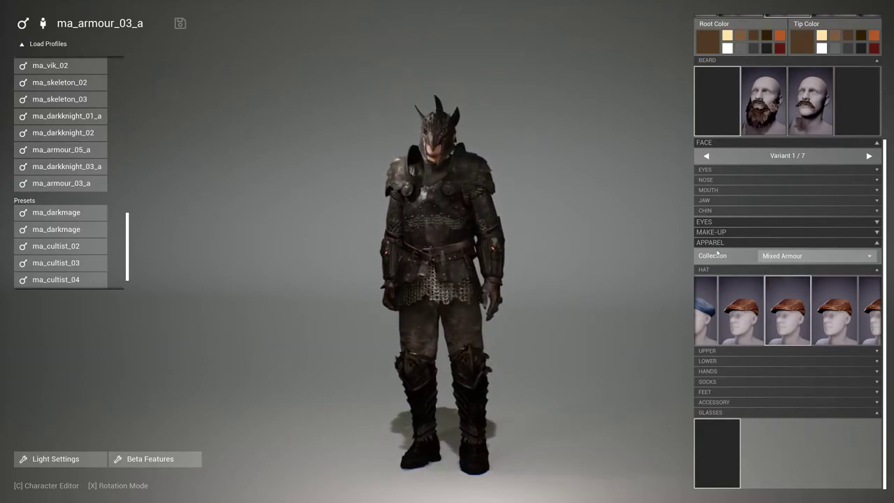
Step: Set the apparel collection to Heavy_Armour and randomize the character's outfit
click(795, 258)
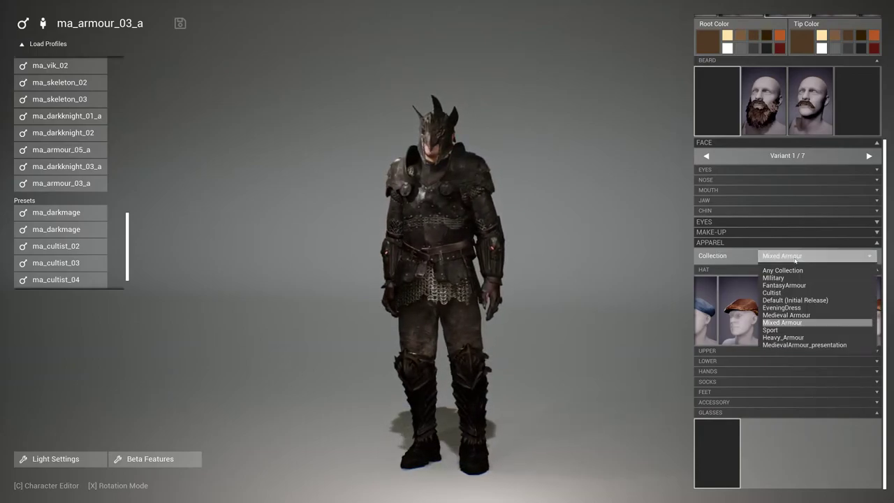
click(796, 338)
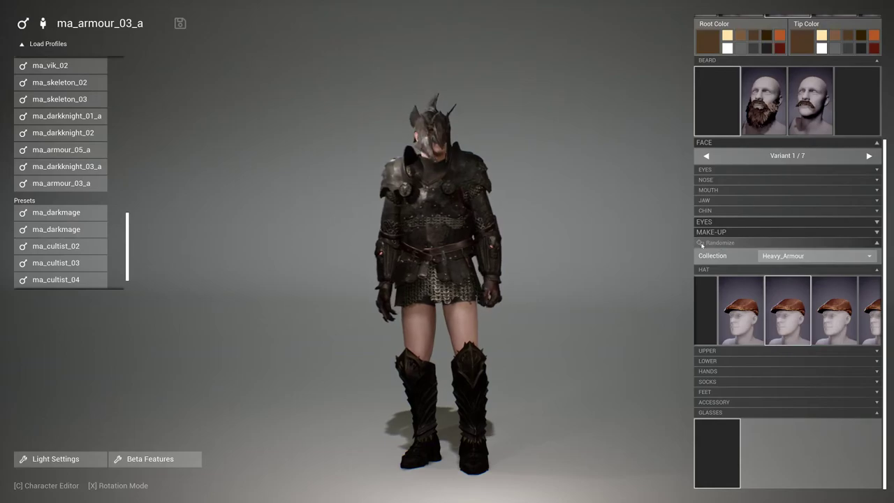
click(701, 243)
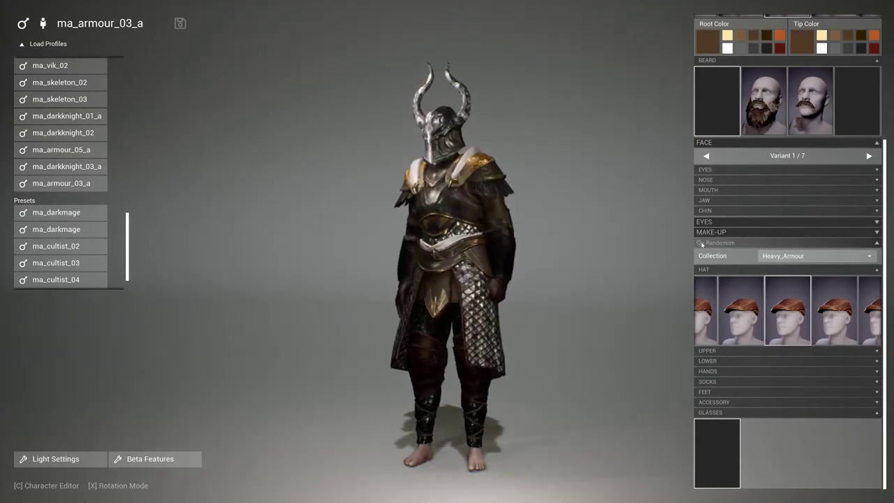
drag(480, 224, 518, 228)
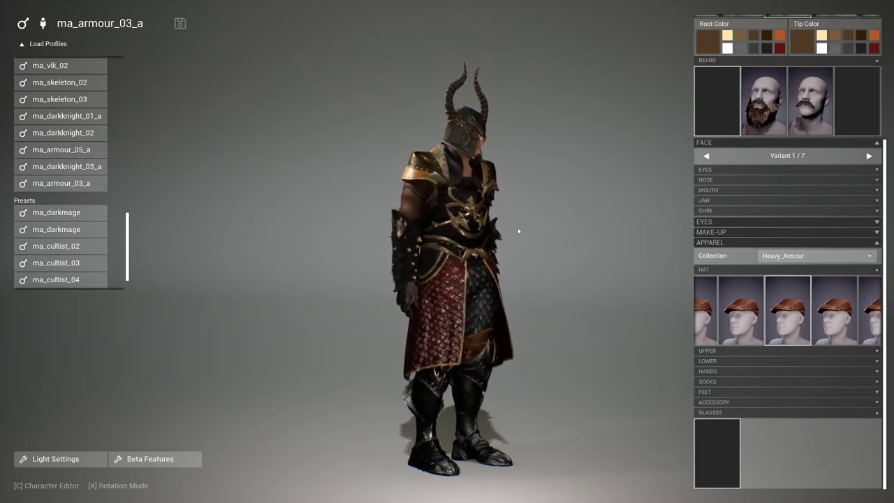
drag(524, 242, 525, 217)
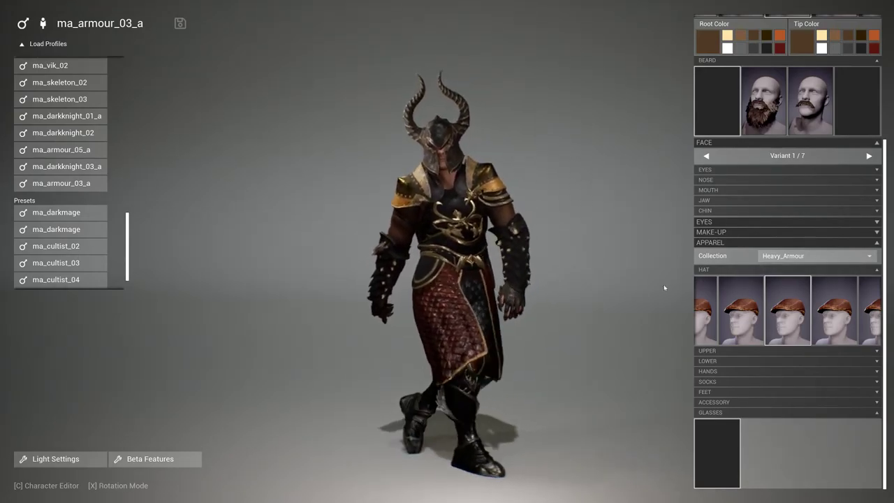
drag(220, 246, 571, 235)
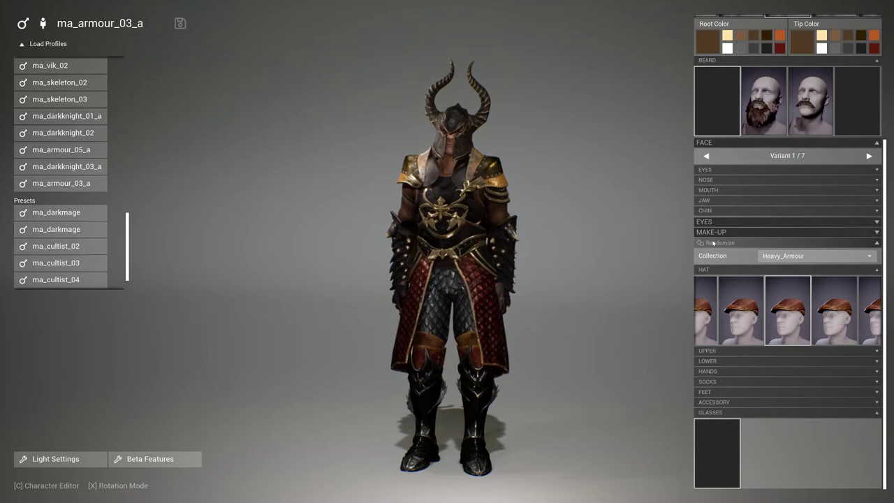
Step: Randomize the character's apparel repeatedly within the Heavy_Armour collection to present different armour combinations
click(704, 243)
click(704, 243)
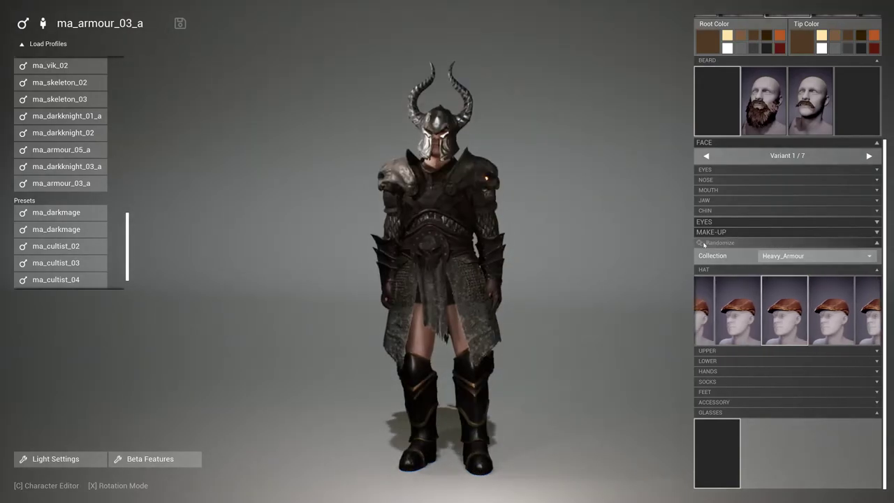
click(705, 244)
click(704, 243)
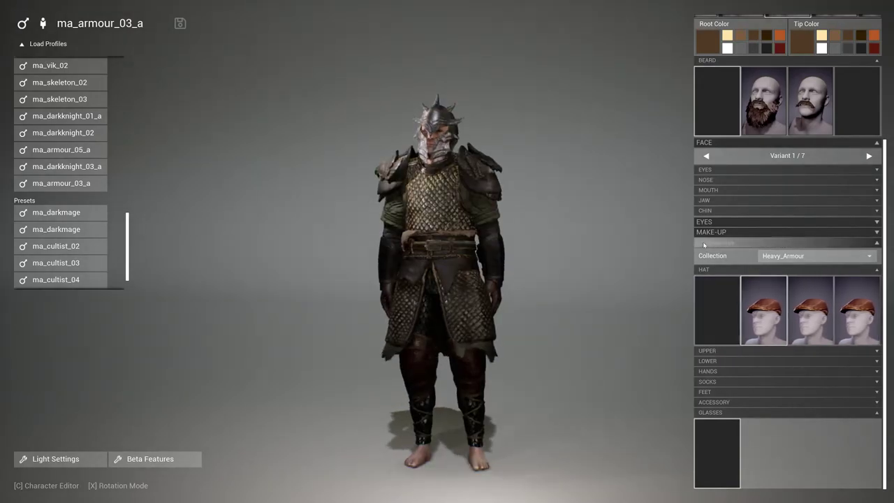
click(704, 243)
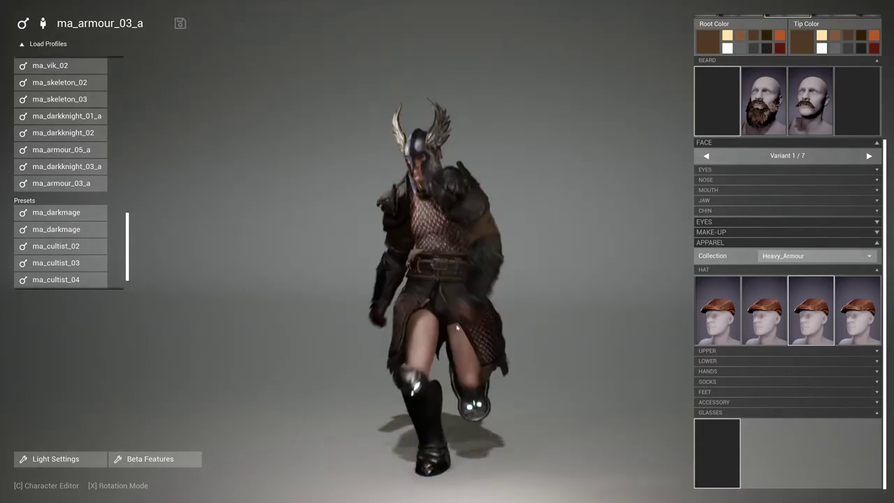
click(703, 244)
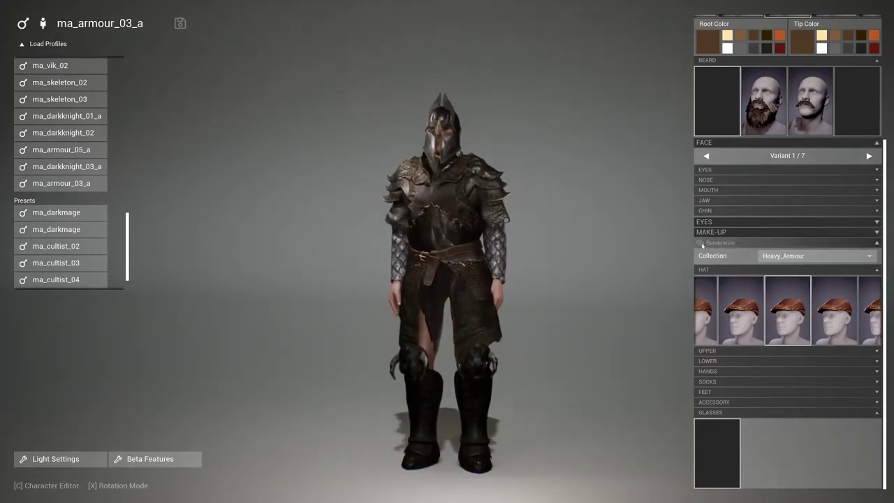
click(703, 244)
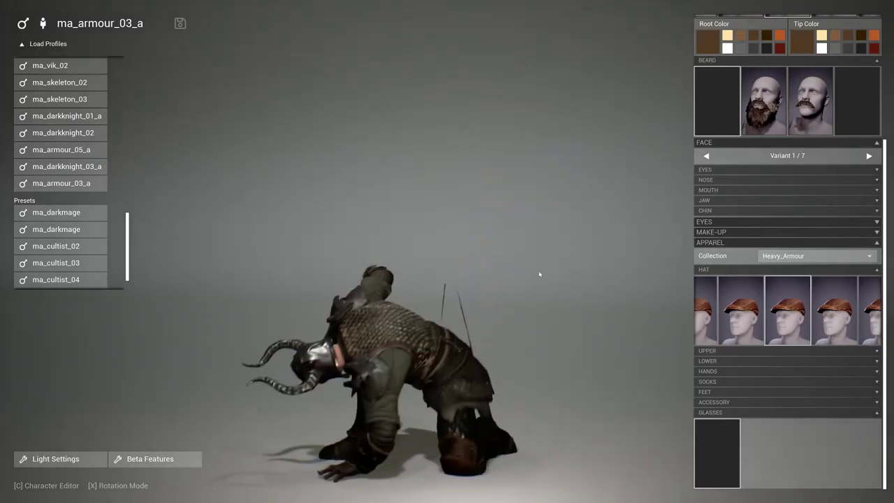
click(700, 242)
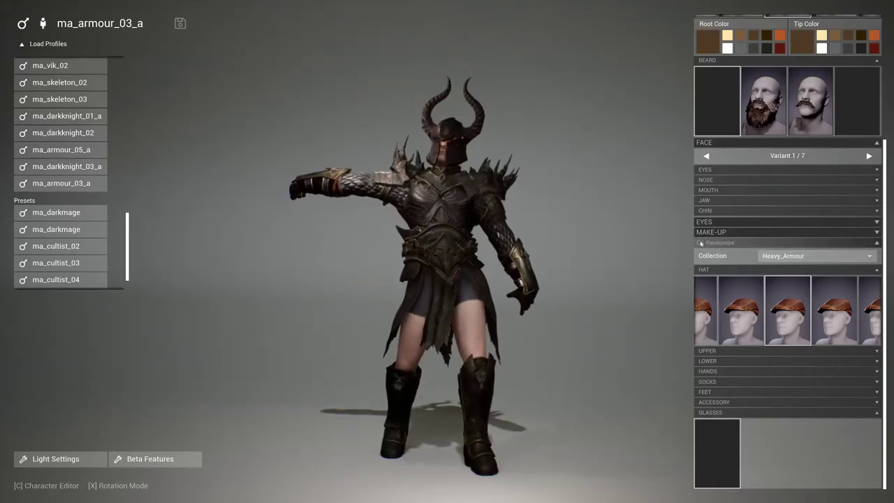
click(700, 243)
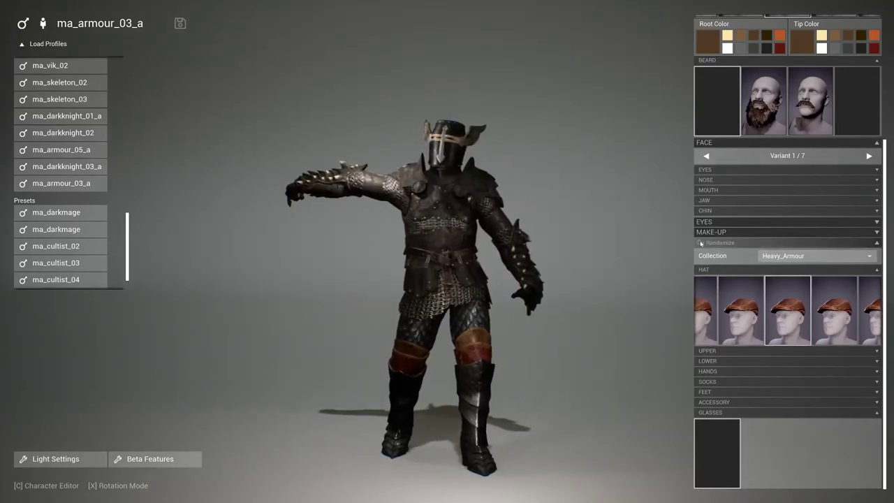
Step: Set the apparel collection to Mixed Armour and randomize the character's outfit repeatedly to present mixed armour combinations
click(814, 256)
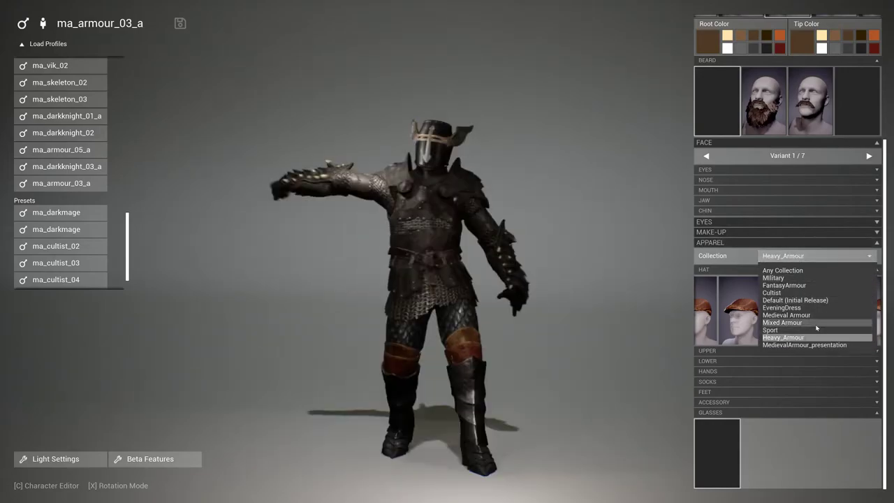
click(816, 322)
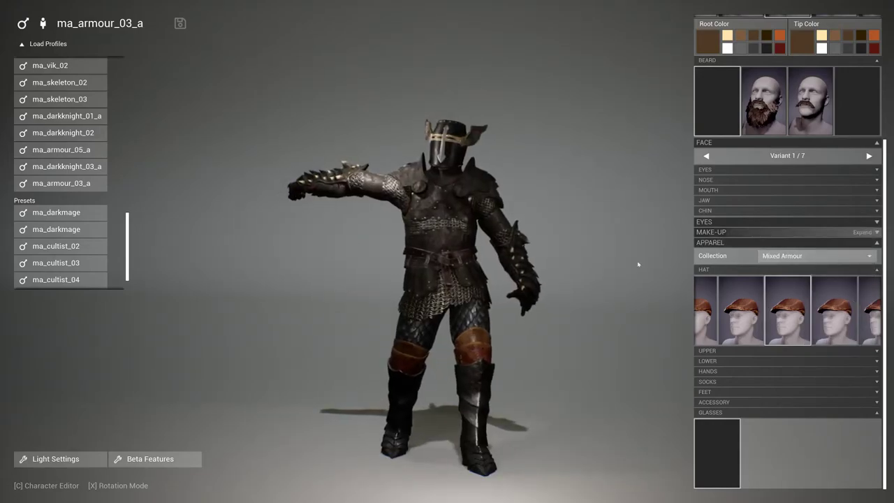
click(701, 243)
click(702, 243)
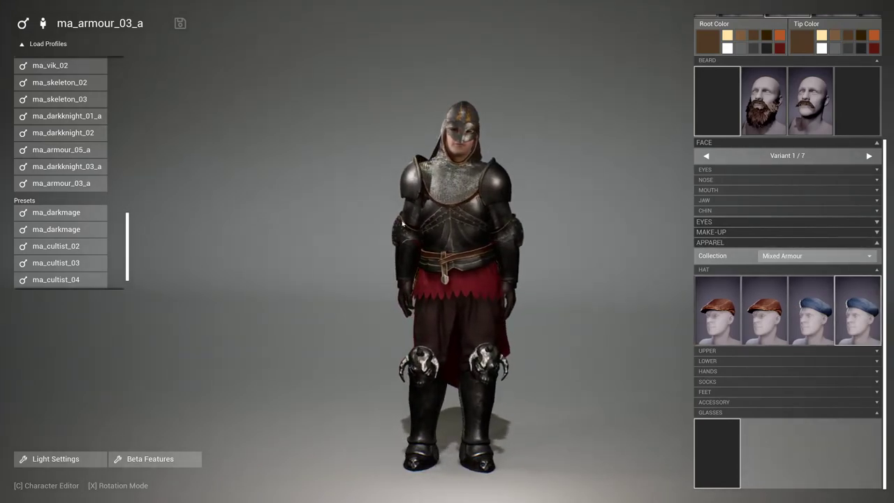
click(703, 243)
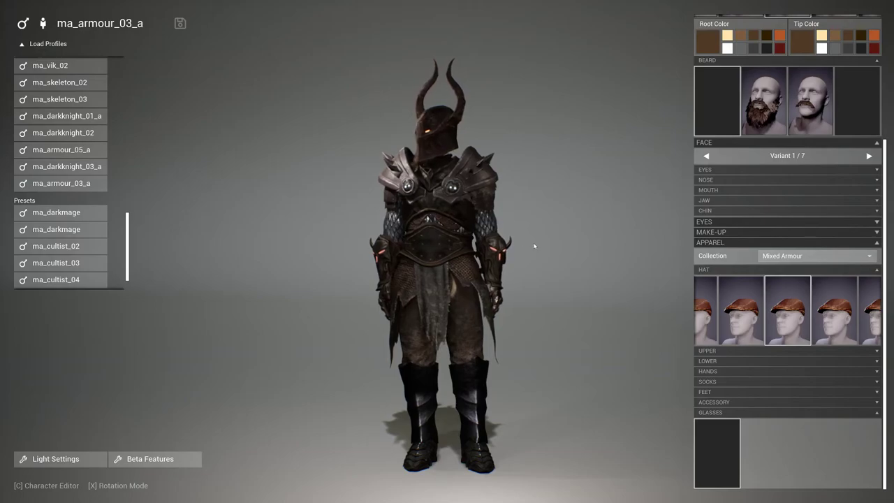
click(702, 243)
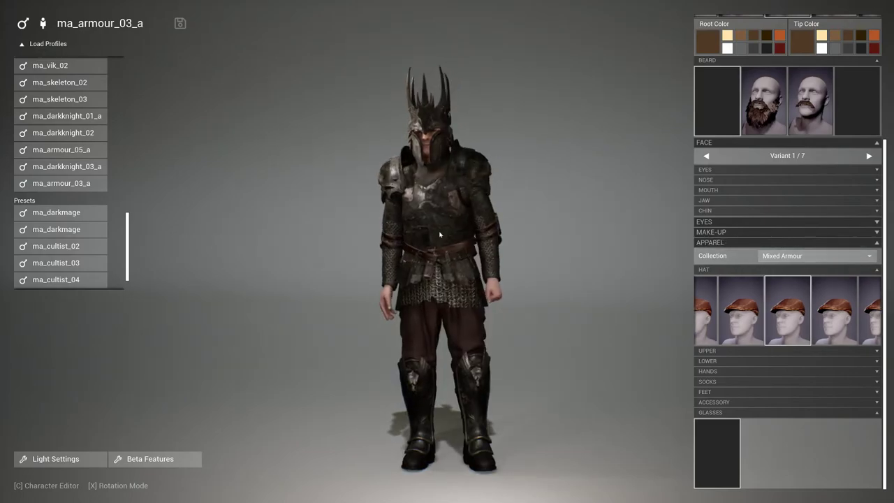
click(701, 243)
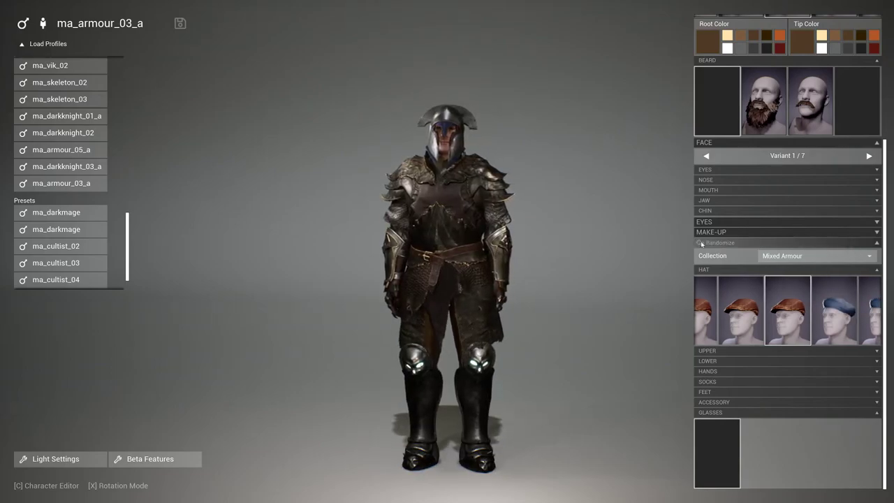
click(701, 243)
click(701, 244)
click(701, 244)
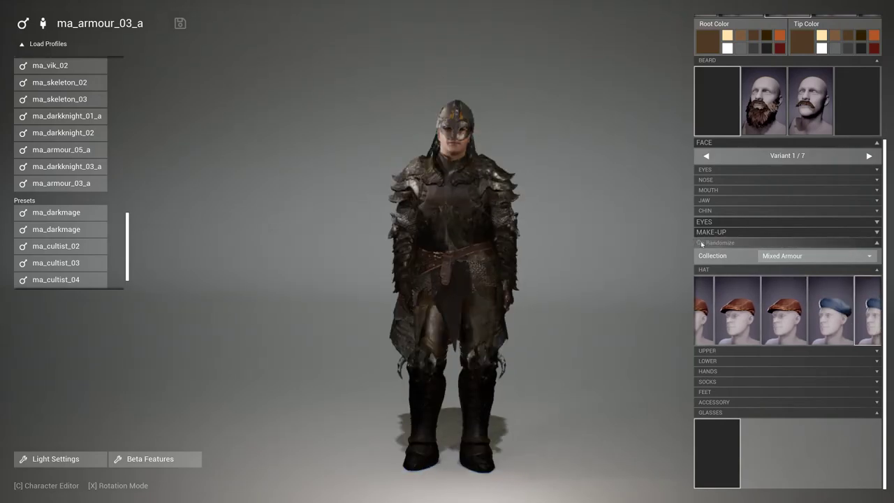
click(701, 244)
click(701, 243)
click(701, 243)
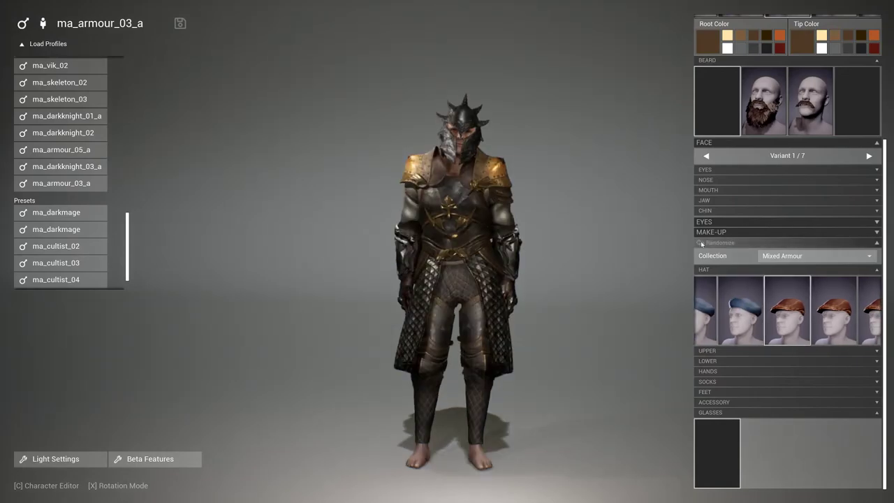
click(701, 243)
click(702, 243)
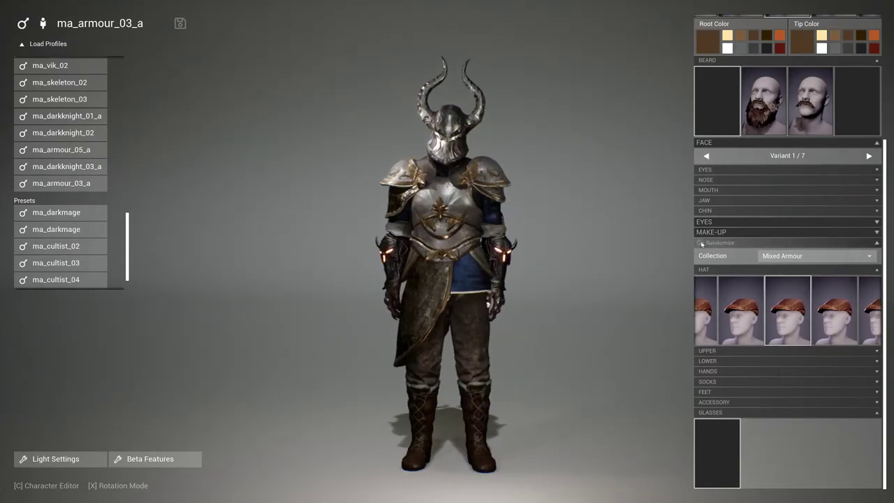
click(702, 243)
click(701, 243)
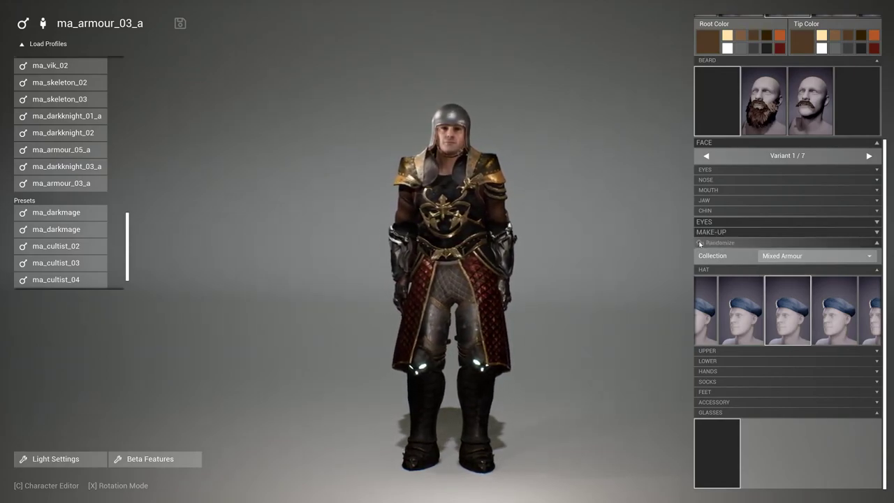
click(702, 244)
click(702, 244)
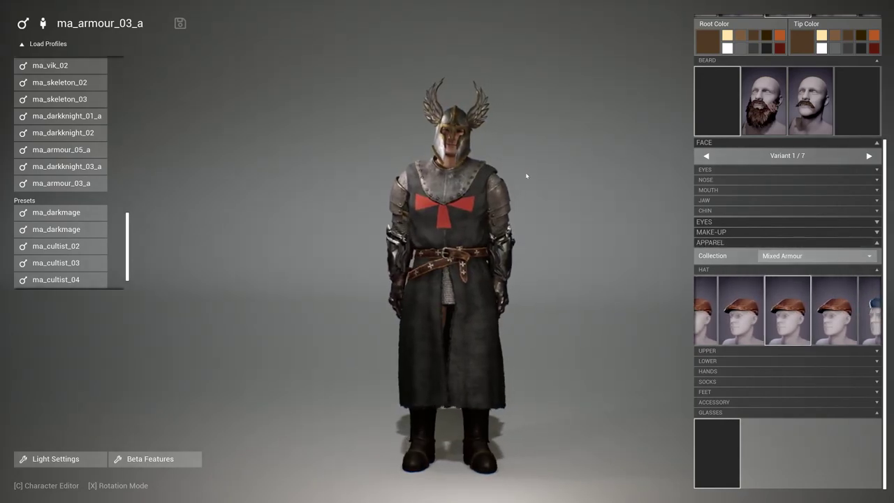
Step: Turn the character in the preview to examine the winged helmet and red-cross tabard outfit from several angles
drag(527, 175, 407, 185)
drag(476, 200, 521, 195)
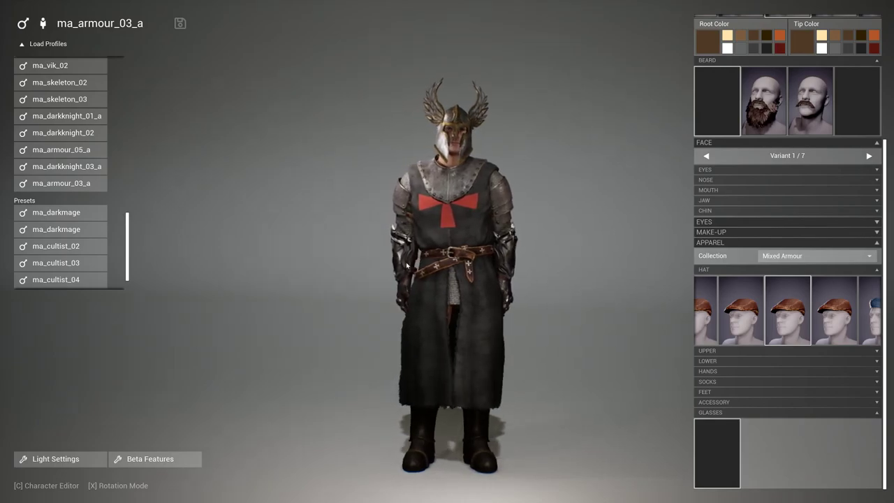
drag(406, 265, 459, 275)
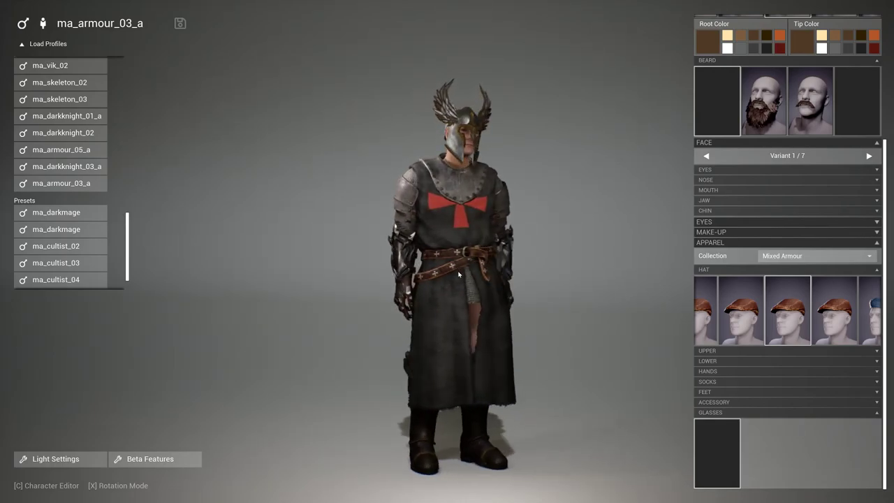